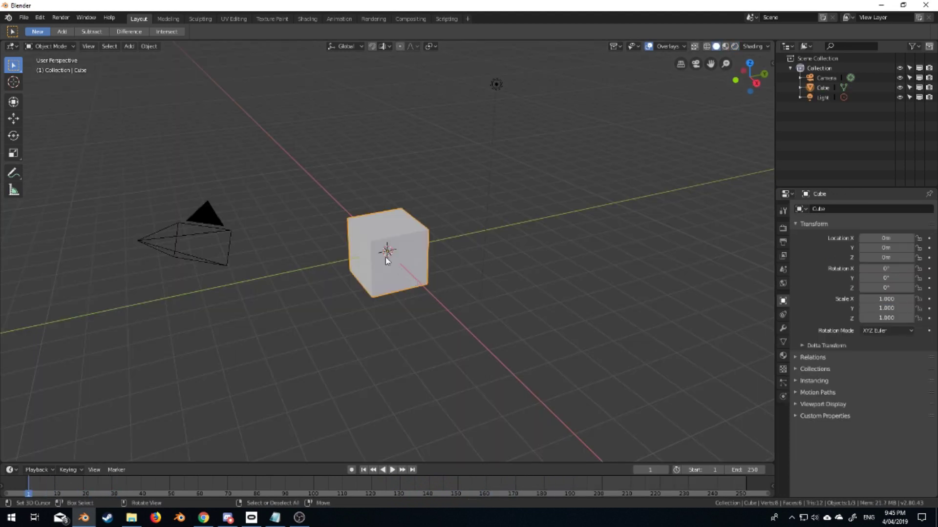
- Add Fluid physics to the default cube and set its type to Domain
{"action": "key", "text": "Tab"}
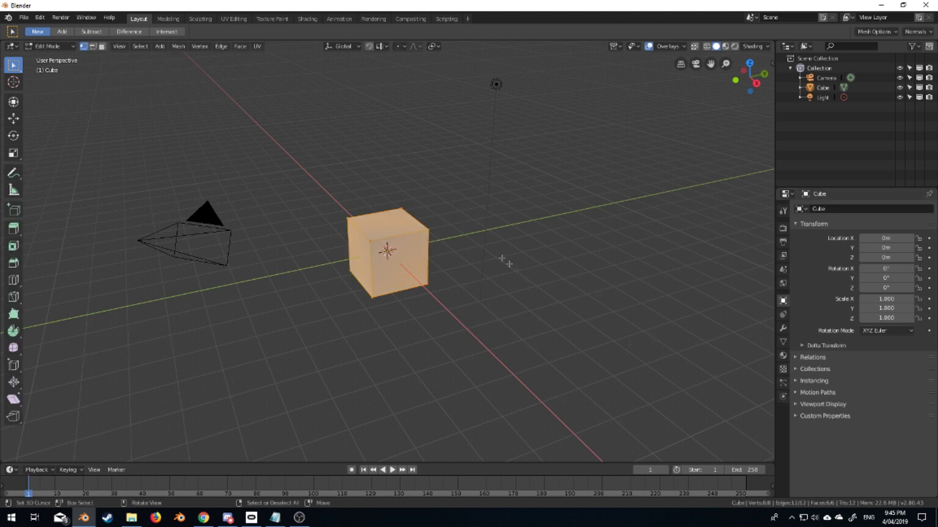
{"action": "middle_click_drag", "start_coordinate": [502, 262], "coordinate": [444, 240]}
{"action": "key", "text": "Tab"}
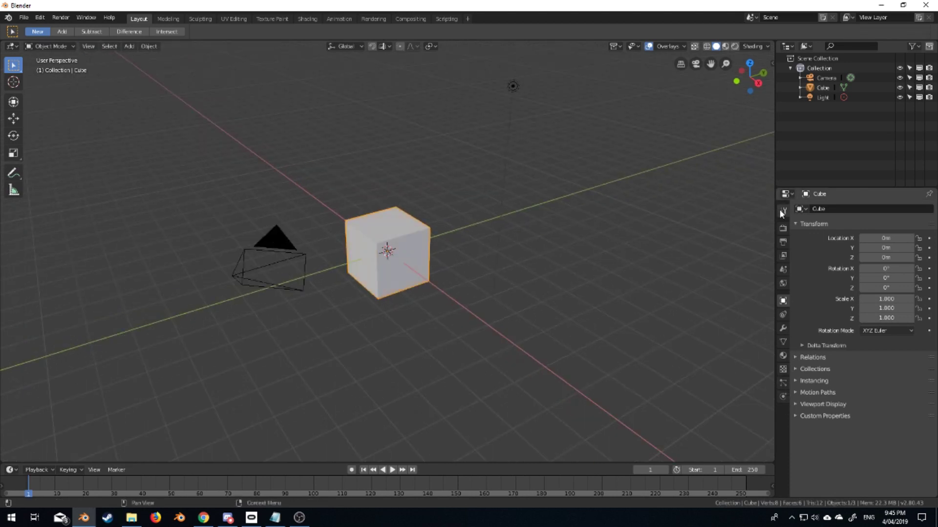
{"action": "left_click", "coordinate": [783, 397]}
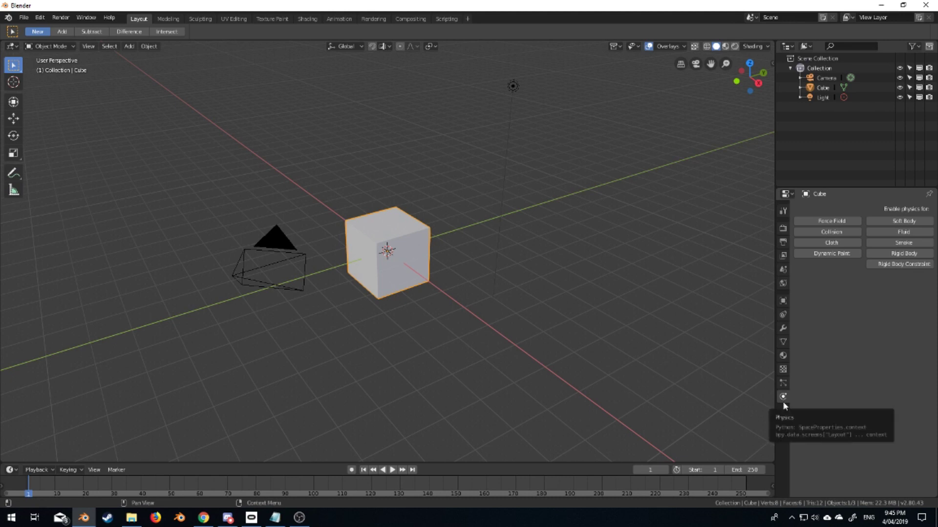
{"action": "left_click", "coordinate": [899, 232]}
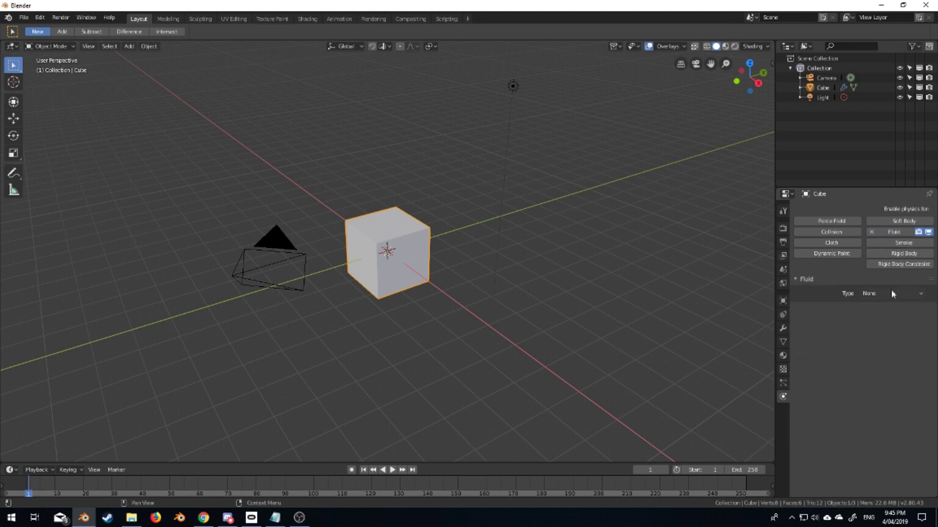
{"action": "left_click", "coordinate": [891, 291]}
{"action": "left_click", "coordinate": [888, 269]}
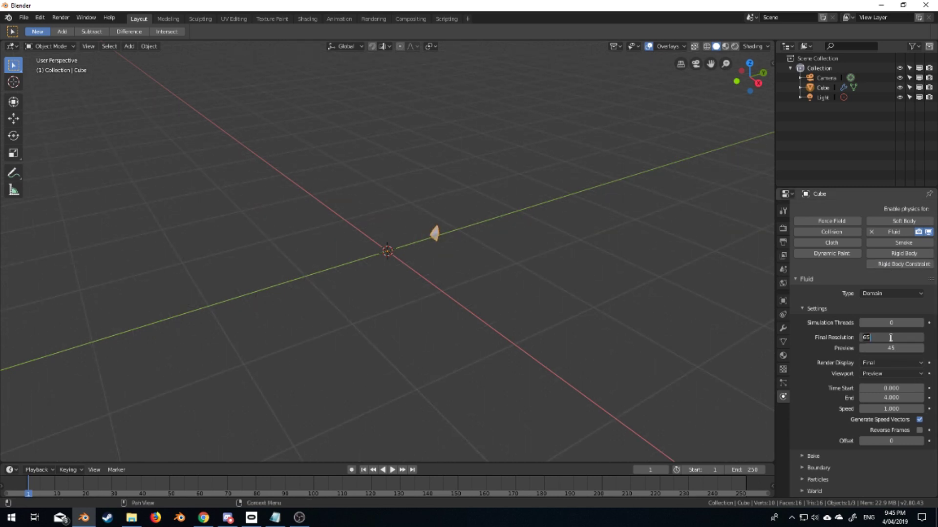
- Set the domain's final resolution to 200 and expand its Bake settings
{"action": "type", "text": "4"}
{"action": "key", "text": "Return"}
{"action": "scroll", "coordinate": [858, 378], "scroll_direction": "down", "scroll_amount": 1}
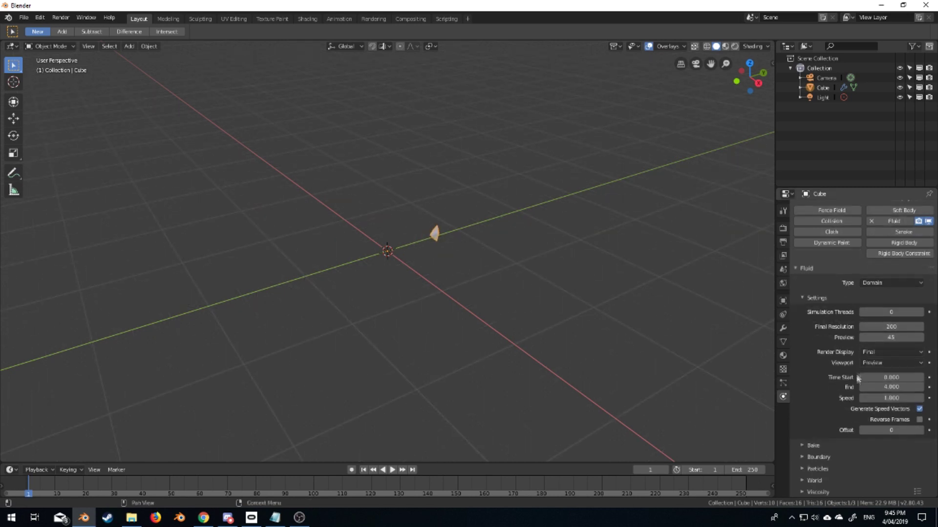
{"action": "left_click", "coordinate": [796, 447]}
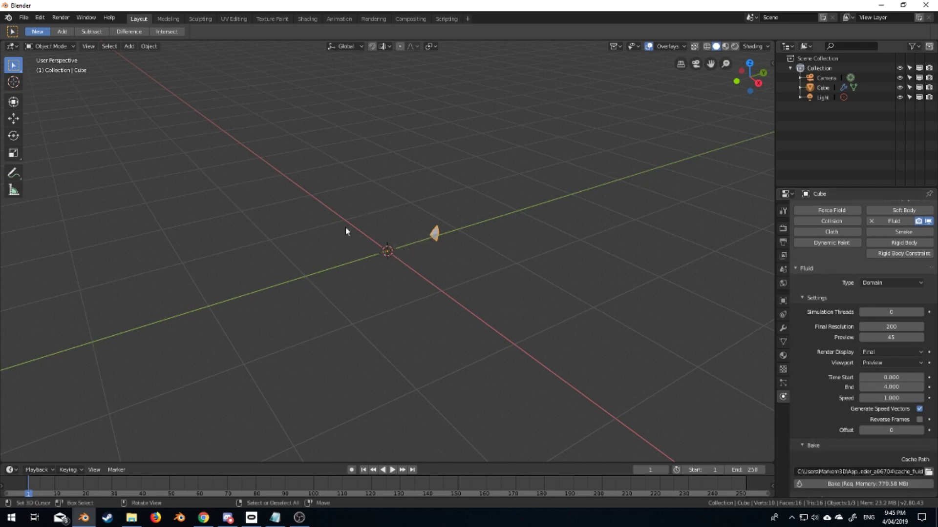
{"action": "key", "text": "shift+a"}
- Add a new cube, scale it down and flatten it into a thin slab
{"action": "mouse_move", "coordinate": [345, 228]}
{"action": "left_click", "coordinate": [382, 237]}
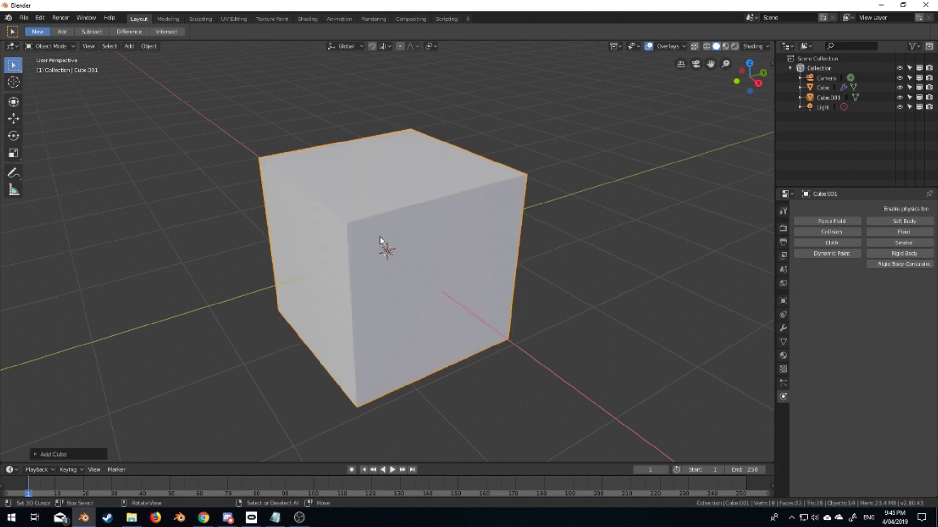
{"action": "key", "text": "Tab"}
{"action": "key", "text": "s"}
{"action": "left_click", "coordinate": [539, 294]}
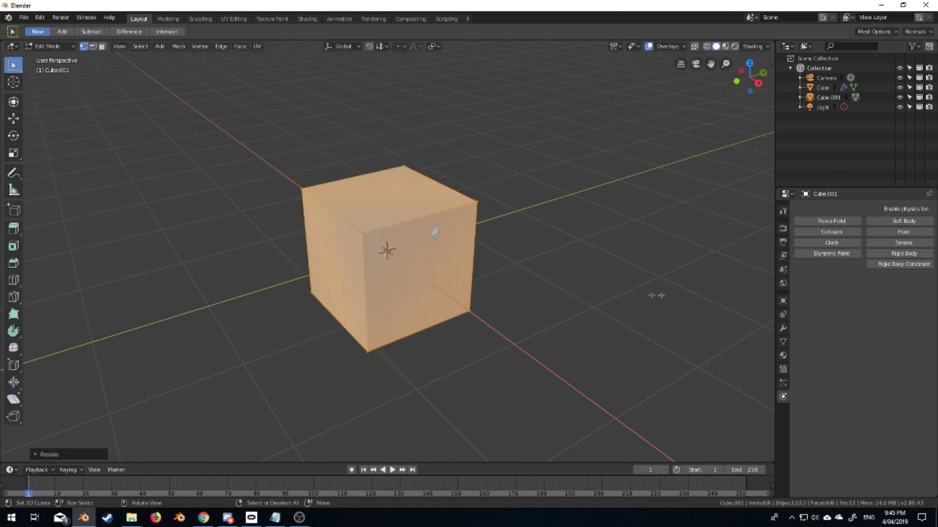
{"action": "key", "text": "s"}
{"action": "key", "text": "z"}
{"action": "left_click", "coordinate": [434, 233]}
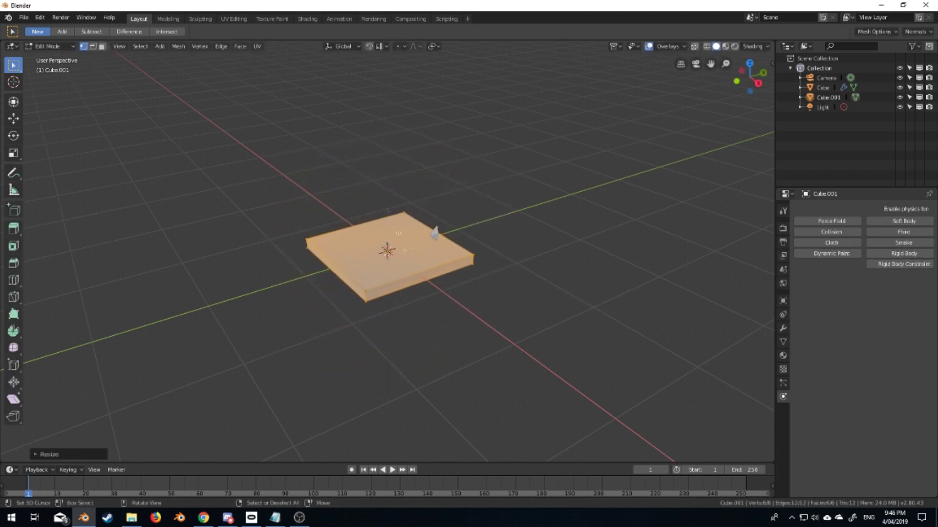
- Inset the slab's top face into a rim and extrude the inner face downward
{"action": "left_click", "coordinate": [101, 46]}
{"action": "left_click", "coordinate": [420, 259]}
{"action": "key", "text": "e"}
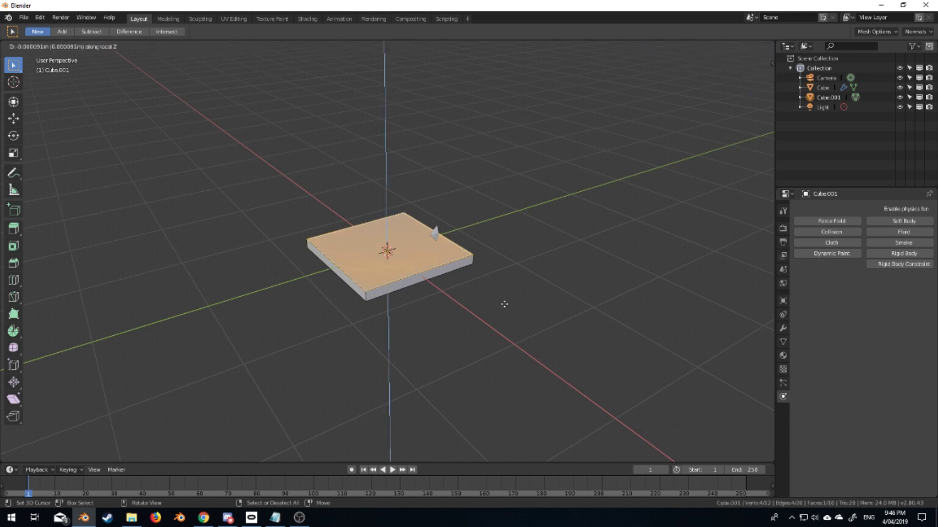
{"action": "right_click", "coordinate": [546, 331]}
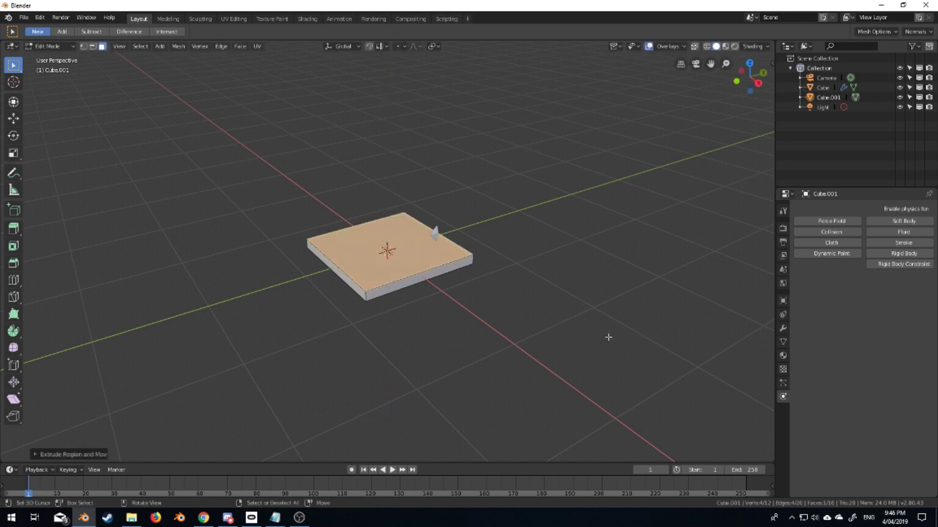
{"action": "key", "text": "ctrl+z"}
{"action": "key", "text": "i"}
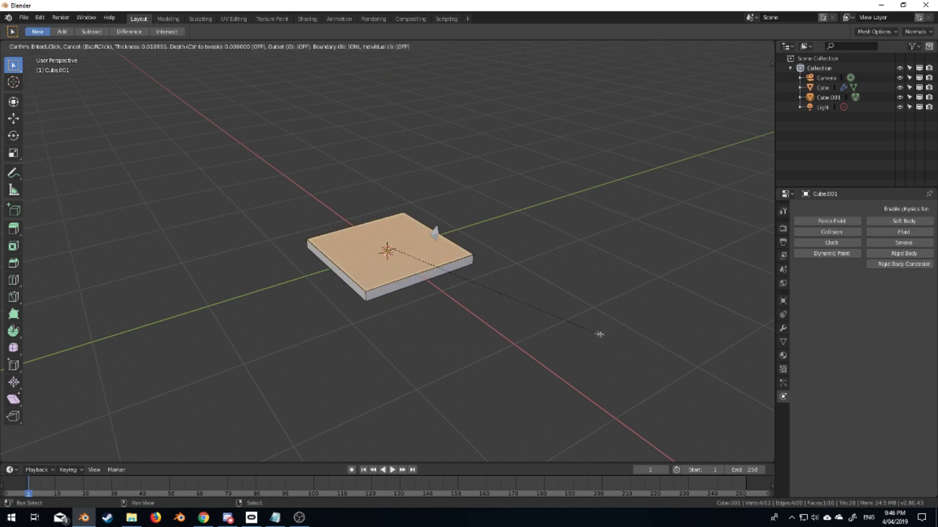
{"action": "left_click", "coordinate": [566, 321]}
{"action": "key", "text": "e"}
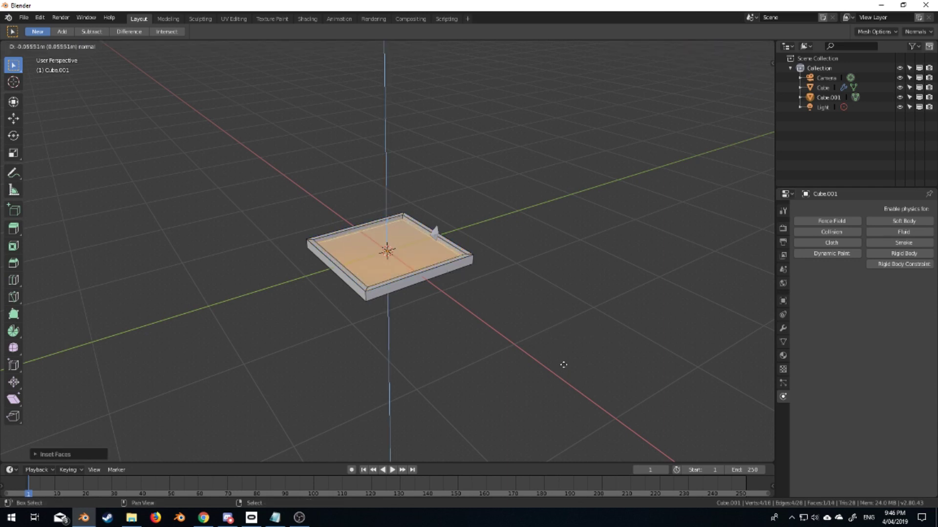
{"action": "left_click", "coordinate": [564, 365]}
{"action": "scroll", "coordinate": [471, 287], "scroll_direction": "up", "scroll_amount": 3}
{"action": "key", "text": "Tab"}
{"action": "middle_click_drag", "start_coordinate": [503, 215], "coordinate": [606, 232]}
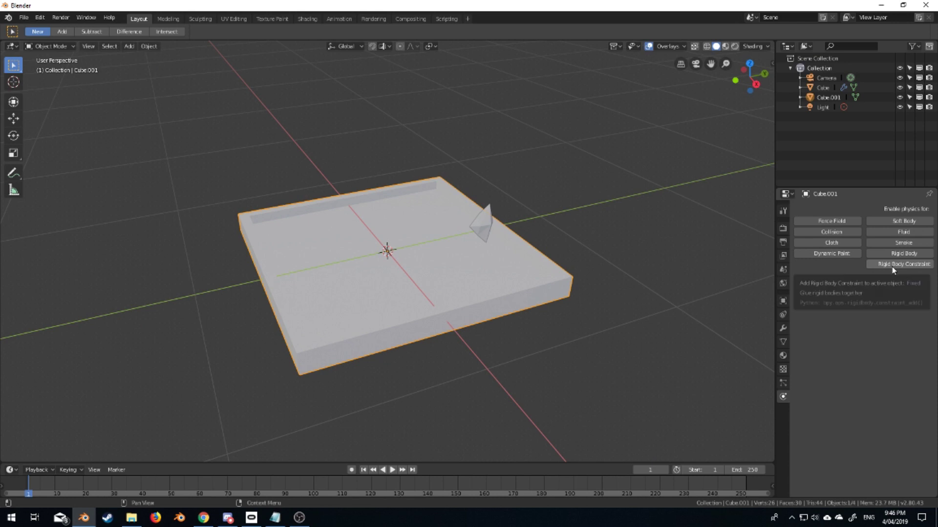
- Give the tray Fluid physics of type Obstacle with Shell volume initialization
{"action": "left_click", "coordinate": [901, 232]}
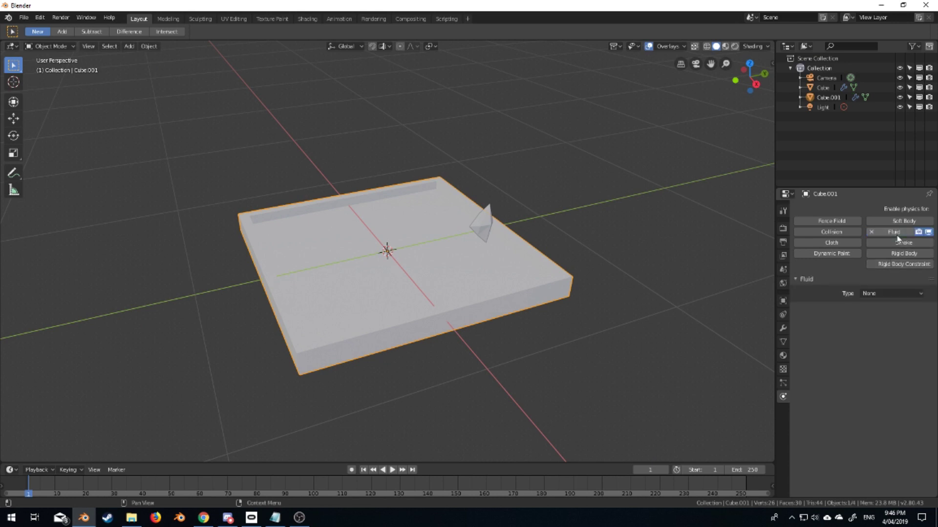
{"action": "left_click", "coordinate": [882, 294]}
{"action": "left_click", "coordinate": [875, 250]}
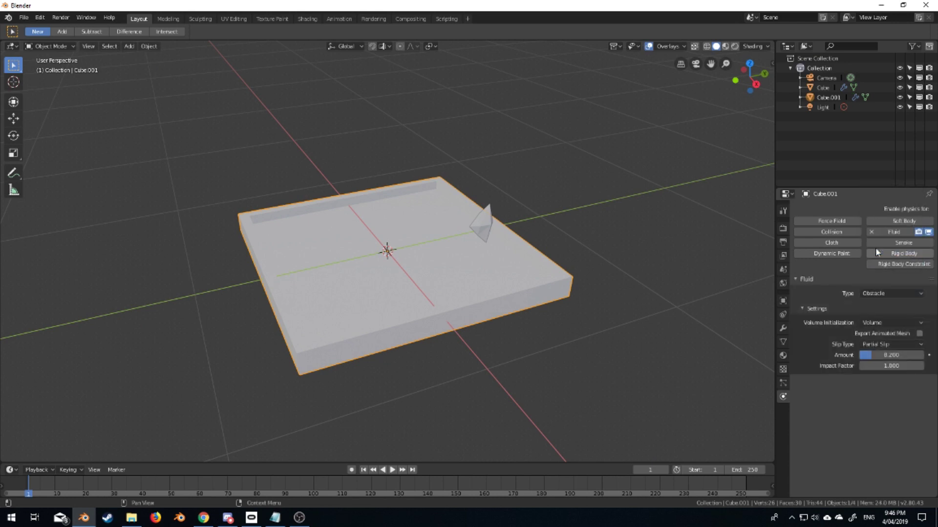
{"action": "left_click", "coordinate": [885, 323]}
{"action": "left_click", "coordinate": [880, 302]}
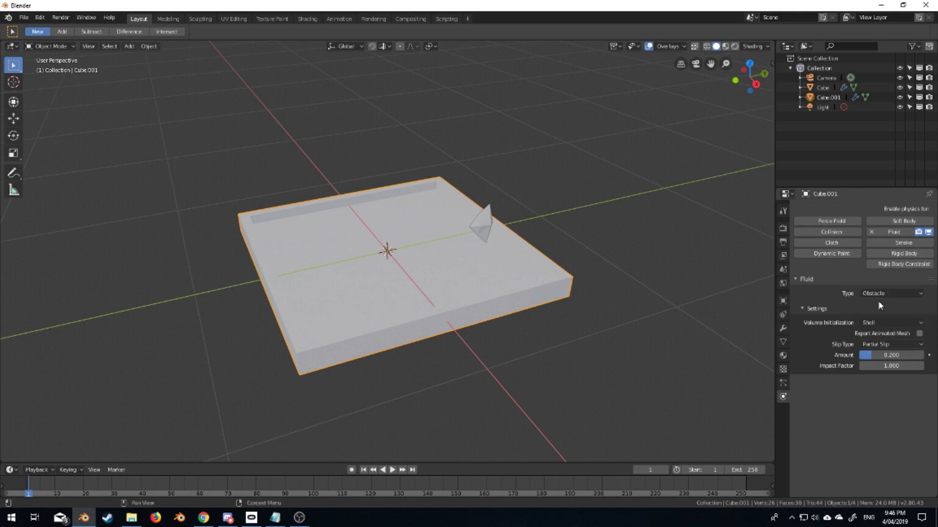
{"action": "middle_click_drag", "start_coordinate": [576, 273], "coordinate": [439, 262]}
{"action": "key", "text": "shift+a"}
- Add a plane to the scene and shrink it
{"action": "mouse_move", "coordinate": [427, 270]}
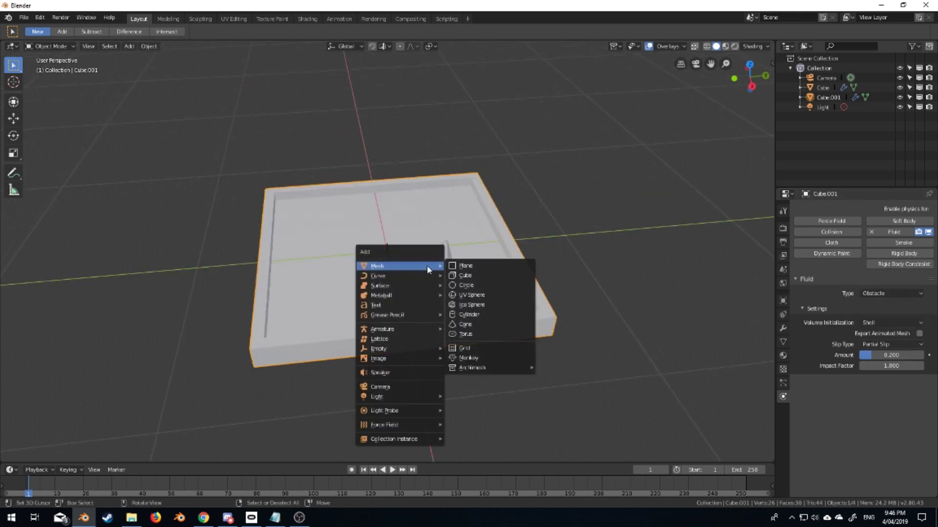
{"action": "left_click", "coordinate": [464, 266]}
{"action": "scroll", "coordinate": [592, 318], "scroll_direction": "down", "scroll_amount": 4}
{"action": "key", "text": "Tab"}
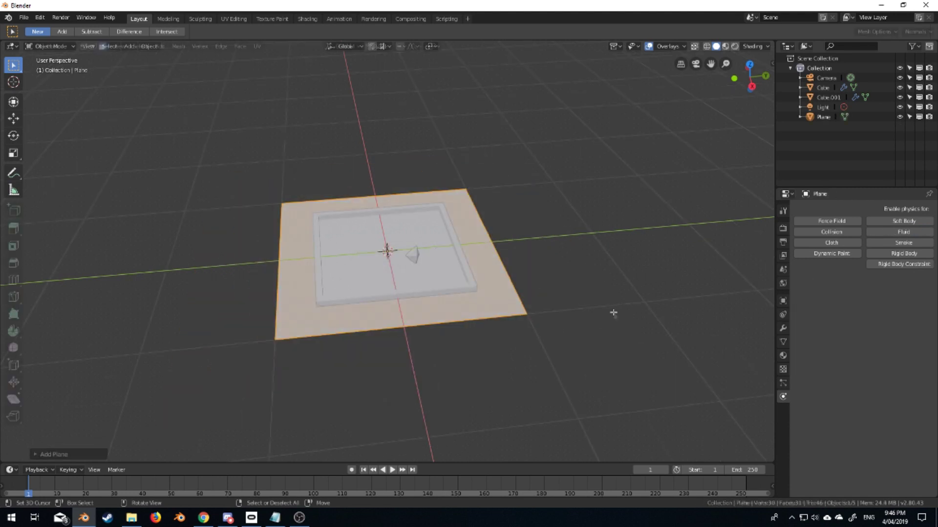
{"action": "key", "text": "s"}
{"action": "left_click", "coordinate": [391, 235]}
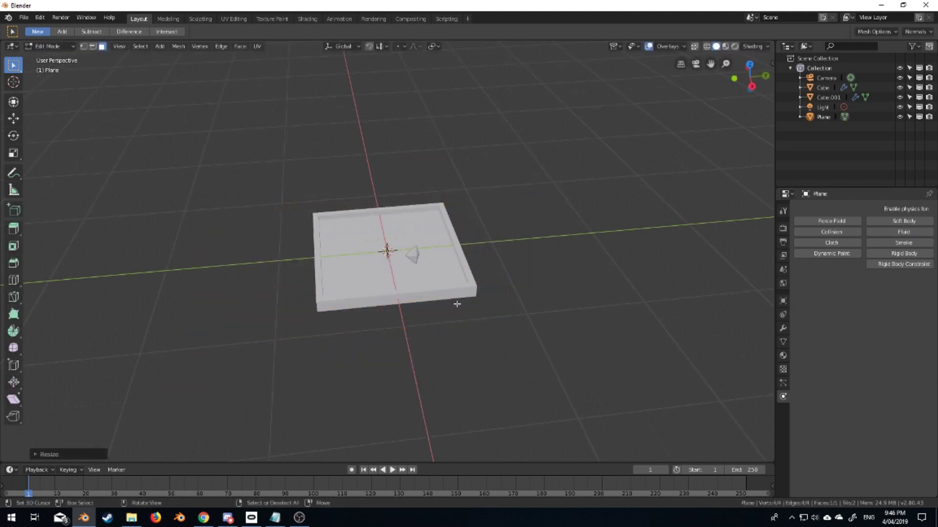
{"action": "key", "text": "Tab"}
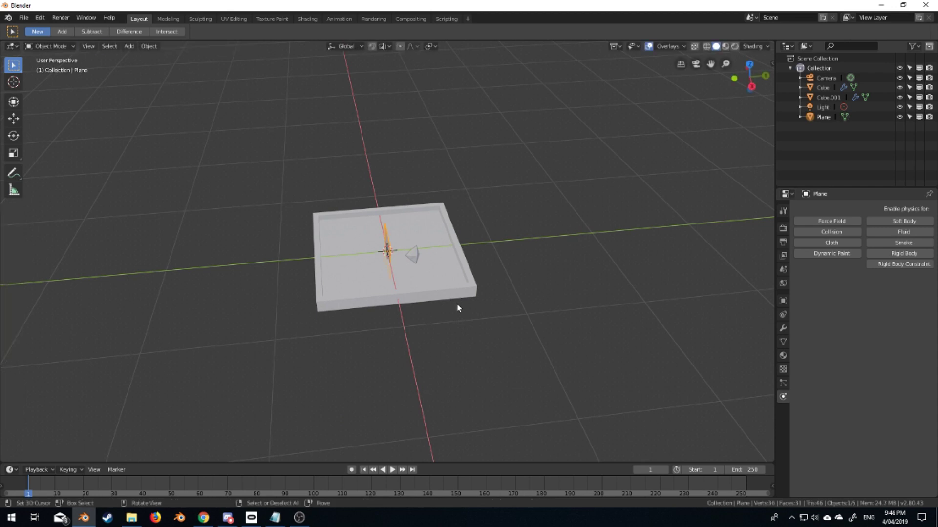
- Move the plane above the tray's back-right corner and rotate it to a tilted angle
{"action": "key", "text": "g"}
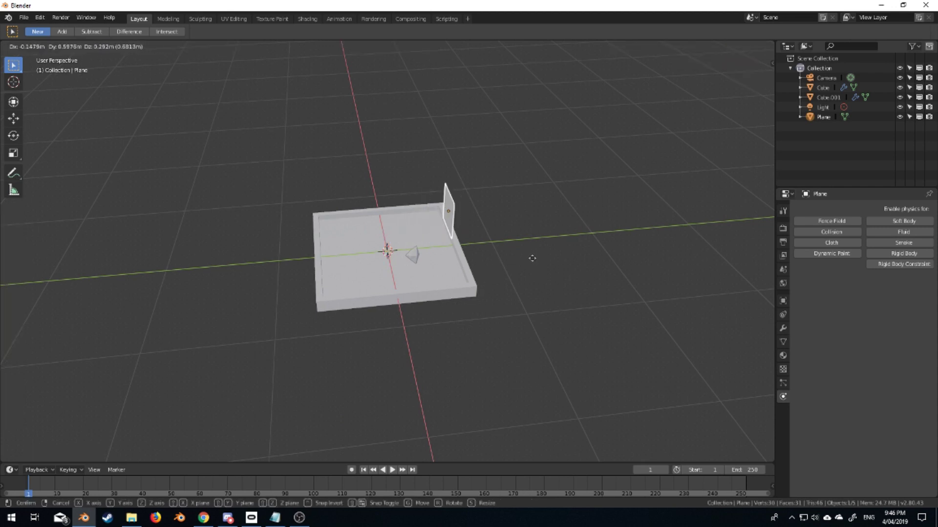
{"action": "left_click", "coordinate": [535, 247]}
{"action": "key", "text": "r"}
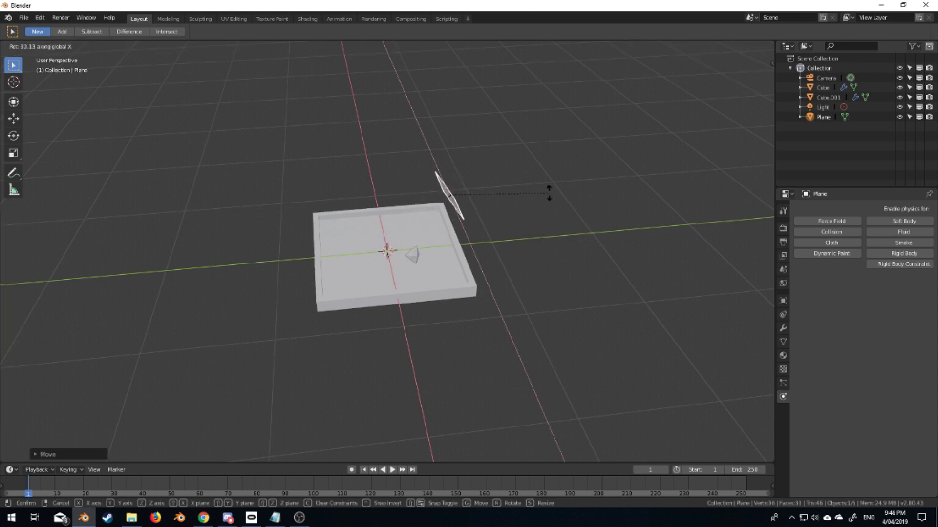
{"action": "left_click", "coordinate": [548, 194]}
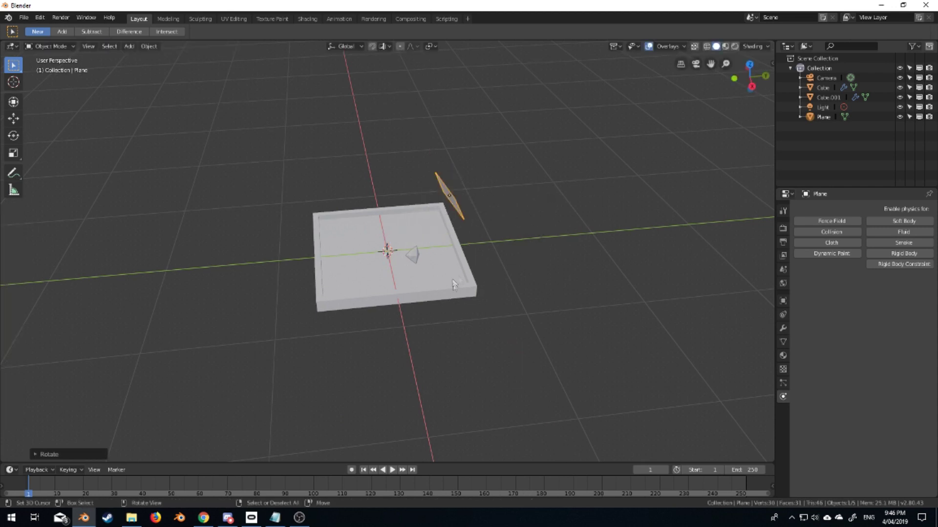
- Make the plane a fluid Inflow with Shell volume initialization
{"action": "left_click", "coordinate": [905, 232]}
{"action": "left_click", "coordinate": [895, 294]}
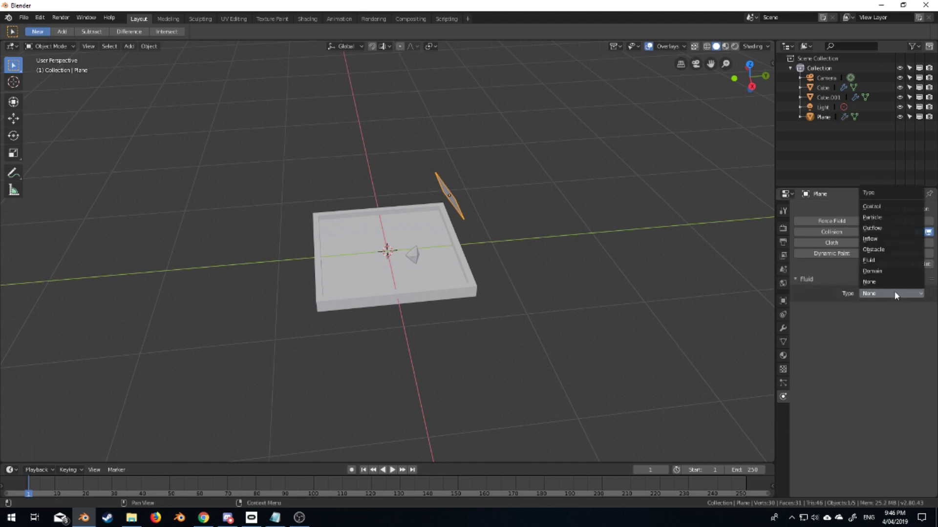
{"action": "left_click", "coordinate": [887, 239]}
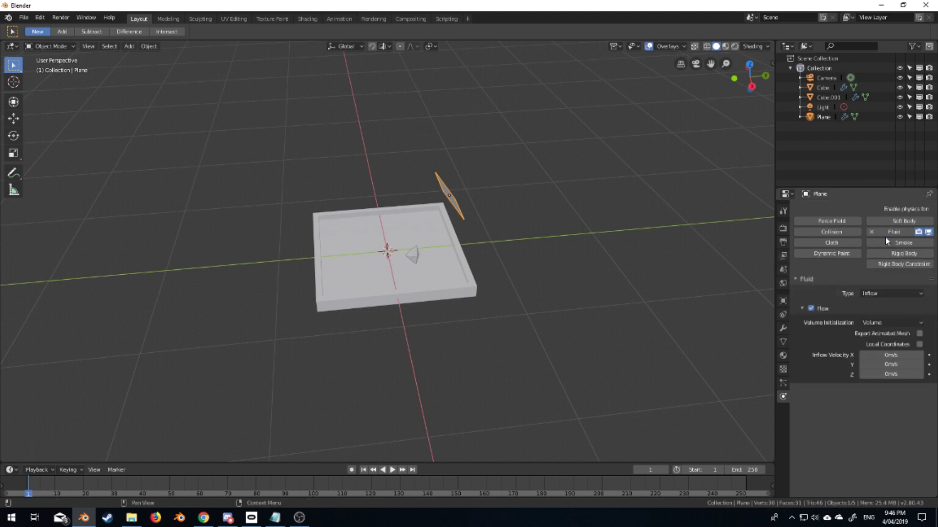
{"action": "left_click", "coordinate": [908, 323]}
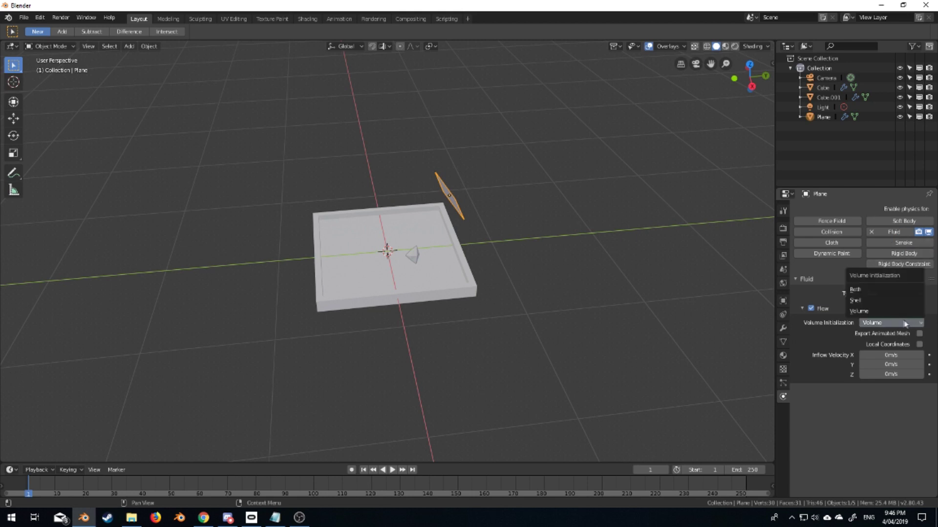
{"action": "left_click", "coordinate": [891, 299]}
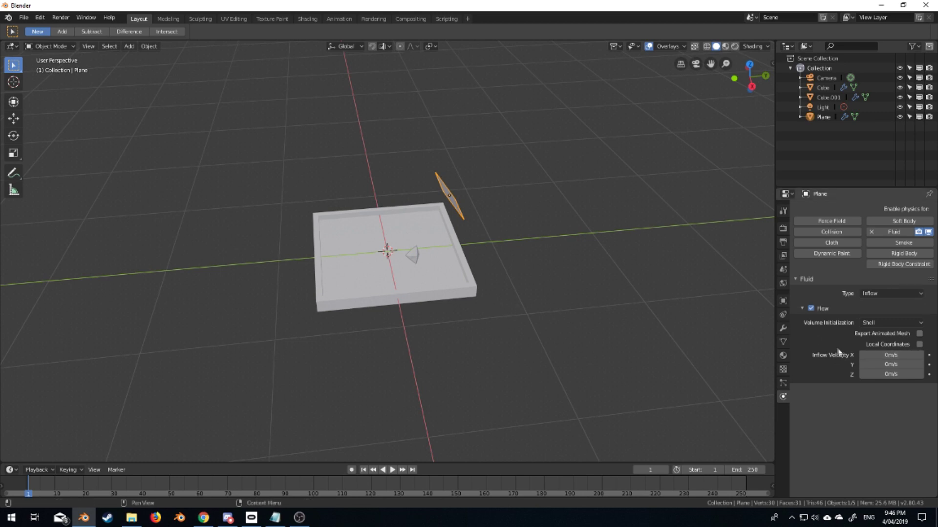
- Set the plane's Y inflow velocity to -1 m/s
{"action": "left_click", "coordinate": [880, 364]}
{"action": "key", "text": "Return"}
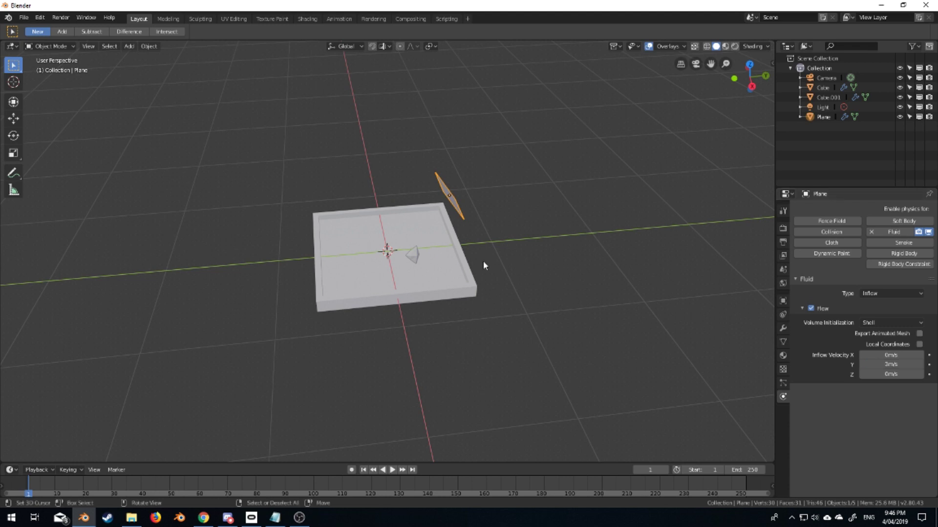
{"action": "key", "text": "KP_1"}
{"action": "middle_click_drag", "start_coordinate": [511, 209], "coordinate": [497, 216]}
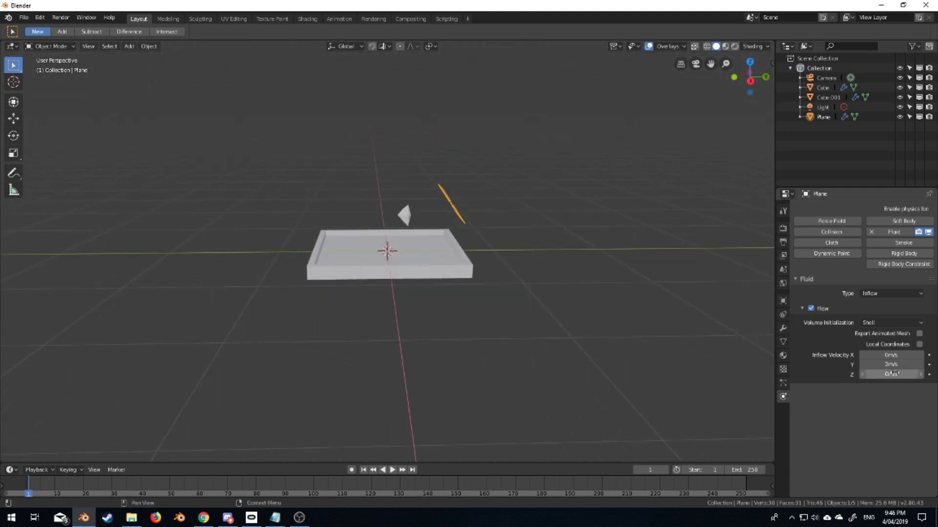
{"action": "left_click", "coordinate": [894, 366]}
{"action": "type", "text": "-1"}
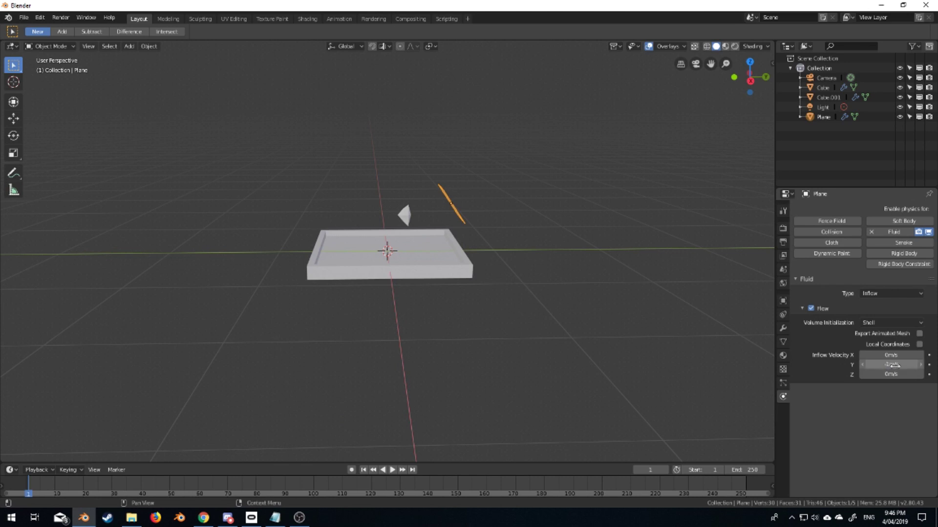
{"action": "key", "text": "Return"}
{"action": "middle_click_drag", "start_coordinate": [418, 242], "coordinate": [436, 249]}
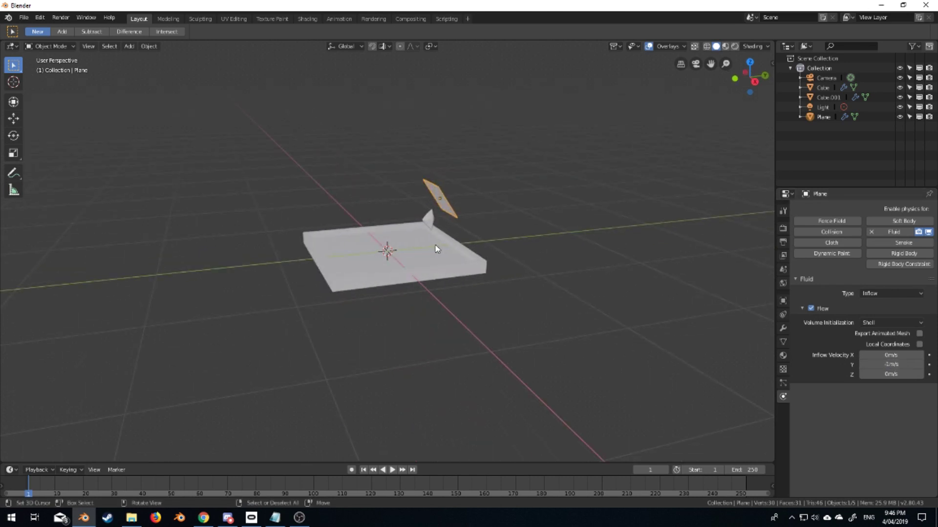
{"action": "left_click", "coordinate": [428, 220]}
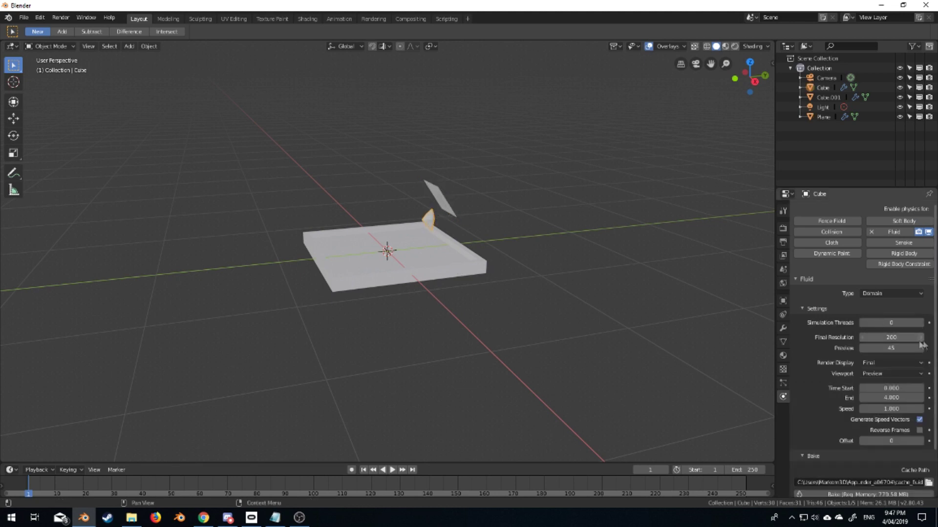
- Set the Cube domain's End time to 10 and Final Resolution to 50
{"action": "scroll", "coordinate": [894, 447], "scroll_direction": "down", "scroll_amount": 3}
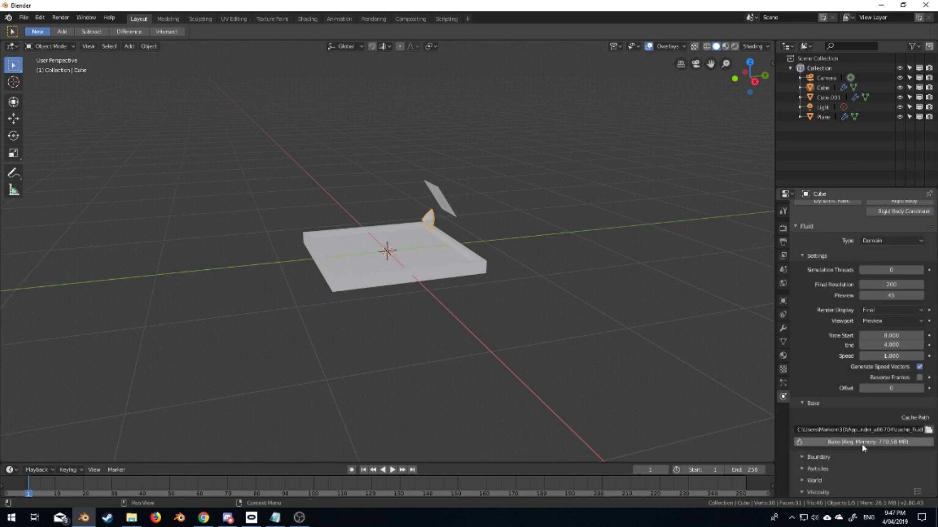
{"action": "left_click", "coordinate": [887, 345]}
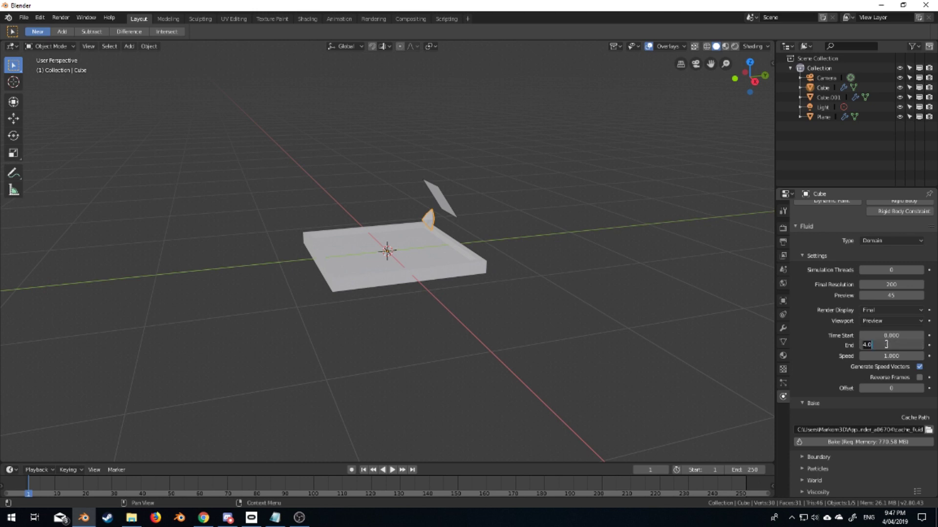
{"action": "type", "text": "10"}
{"action": "key", "text": "Return"}
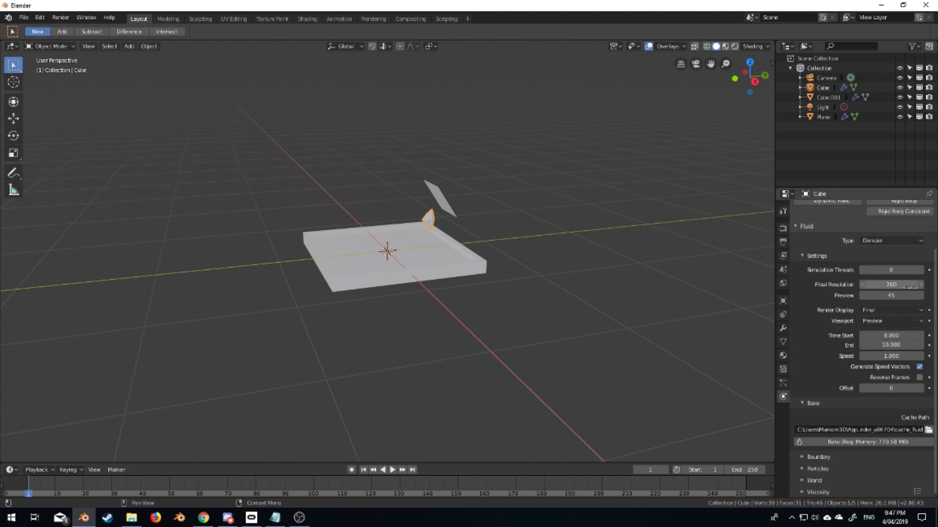
{"action": "left_click", "coordinate": [896, 285]}
{"action": "type", "text": "50"}
{"action": "key", "text": "Return"}
- Bake the fluid simulation and play it back from frame 0
{"action": "left_click", "coordinate": [891, 442]}
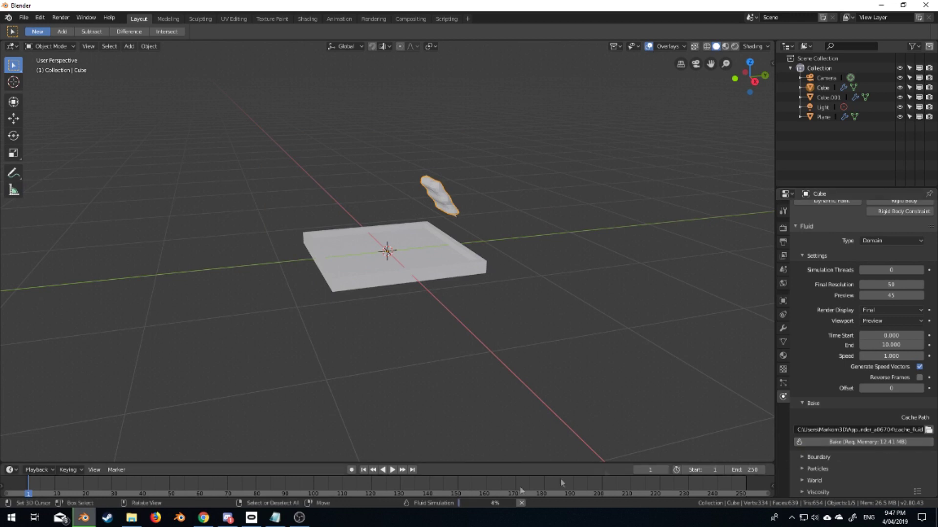
{"action": "left_click", "coordinate": [390, 470]}
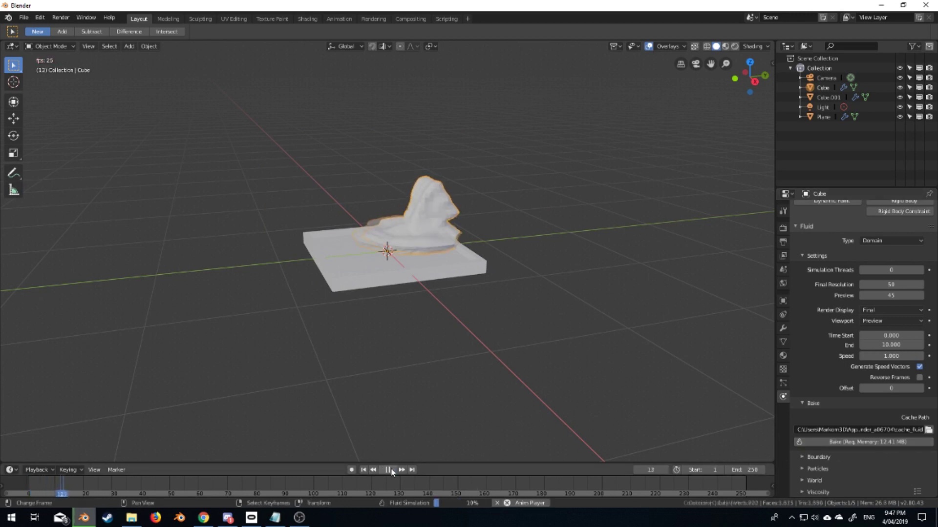
{"action": "left_click", "coordinate": [390, 470]}
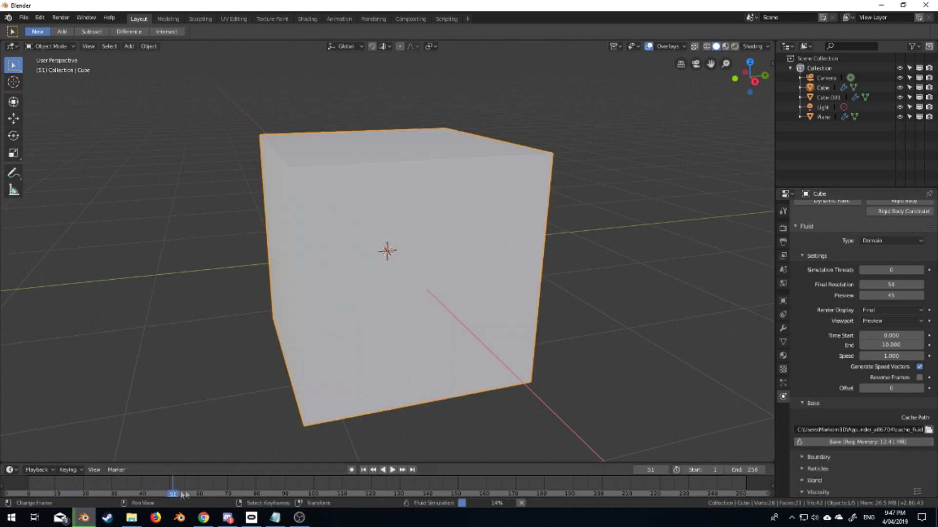
{"action": "left_click_drag", "start_coordinate": [175, 489], "coordinate": [25, 488]}
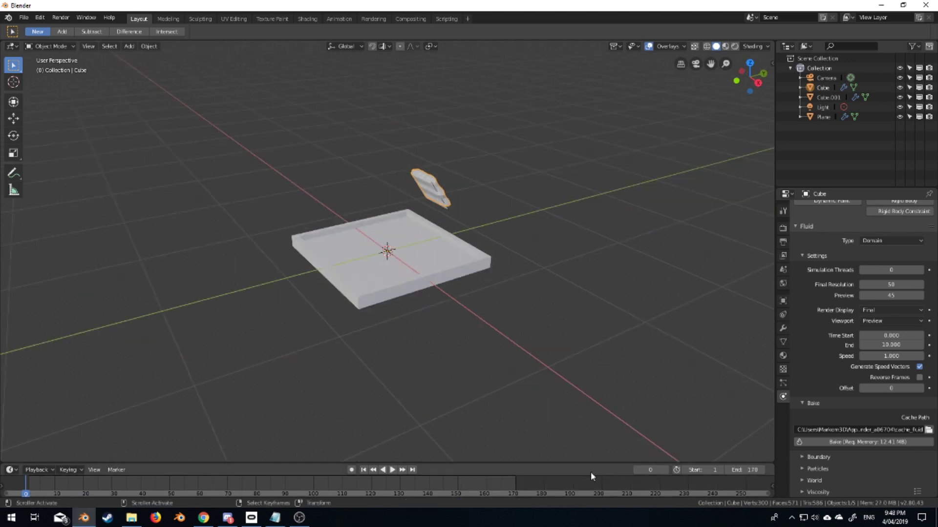
{"action": "left_click", "coordinate": [393, 471]}
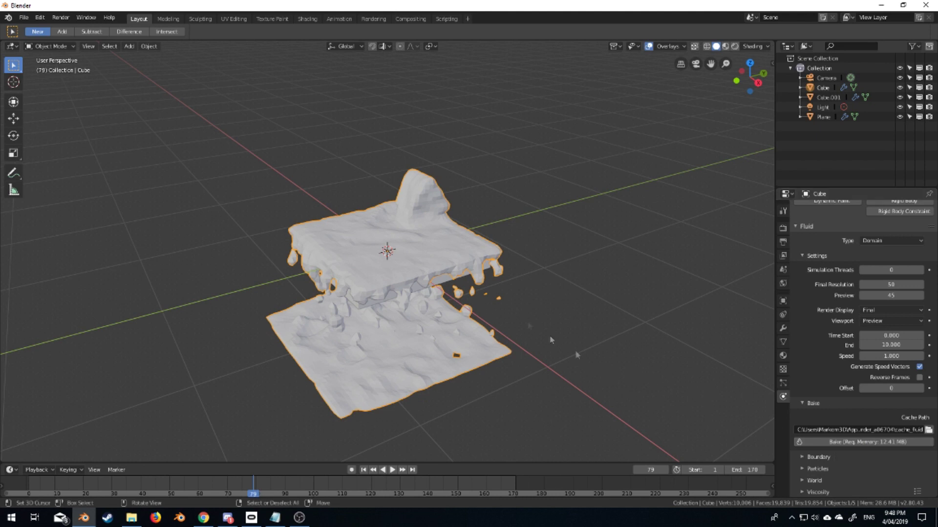
{"action": "left_click", "coordinate": [766, 46]}
- Switch the viewport to Rendered shading and clear the fluid's existing material slots
{"action": "left_click", "coordinate": [734, 46]}
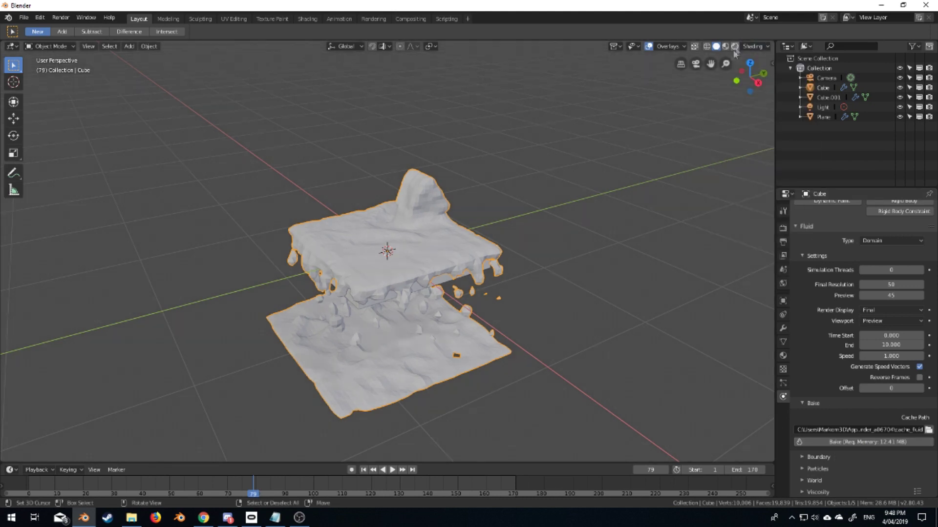
{"action": "mouse_move", "coordinate": [530, 247]}
{"action": "middle_mouse_down"}
{"action": "mouse_move", "coordinate": [569, 236]}
{"action": "mouse_move", "coordinate": [532, 243]}
{"action": "mouse_move", "coordinate": [479, 278]}
{"action": "middle_mouse_up"}
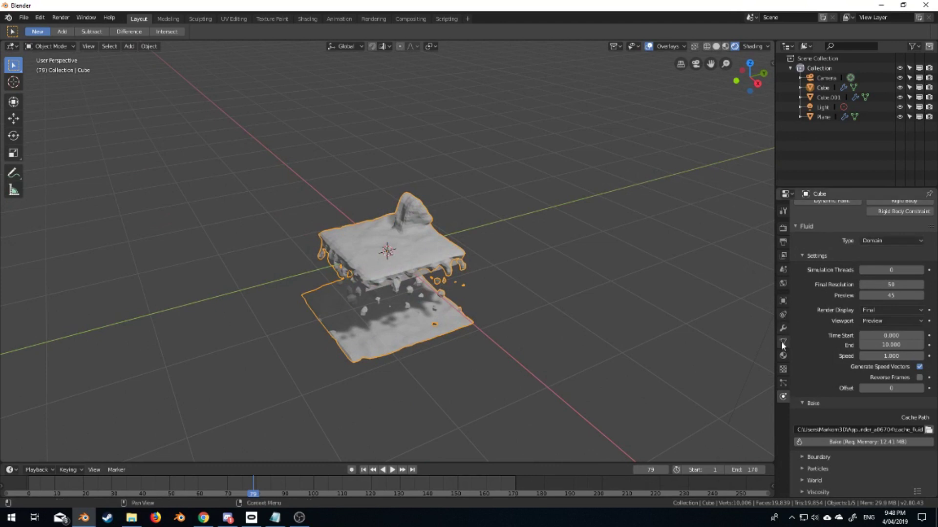
{"action": "left_click", "coordinate": [783, 355]}
{"action": "left_click", "coordinate": [928, 210]}
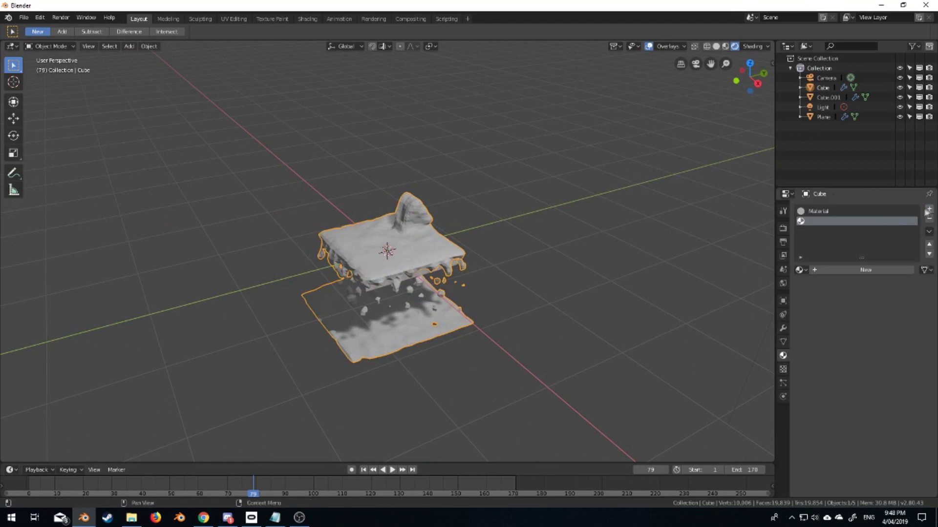
{"action": "left_click", "coordinate": [929, 218]}
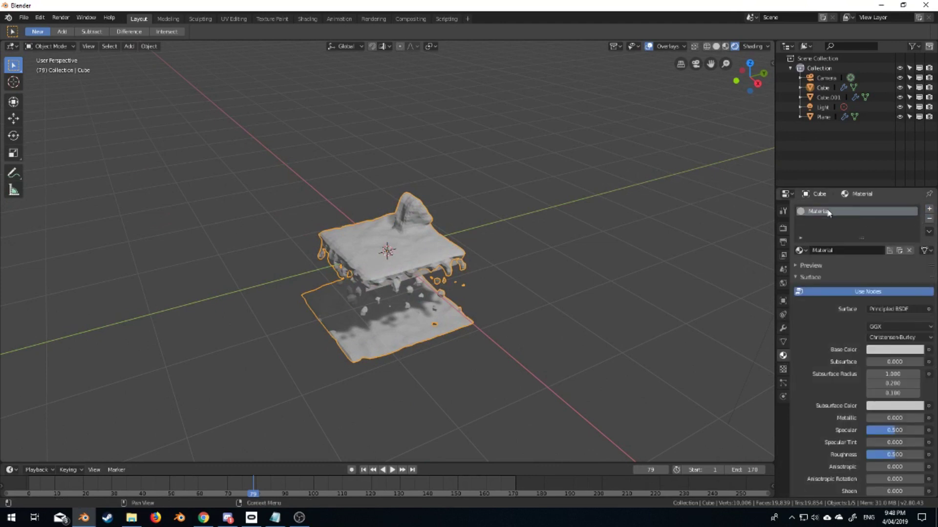
{"action": "left_click", "coordinate": [929, 209]}
{"action": "left_click", "coordinate": [874, 211]}
{"action": "left_click", "coordinate": [929, 219]}
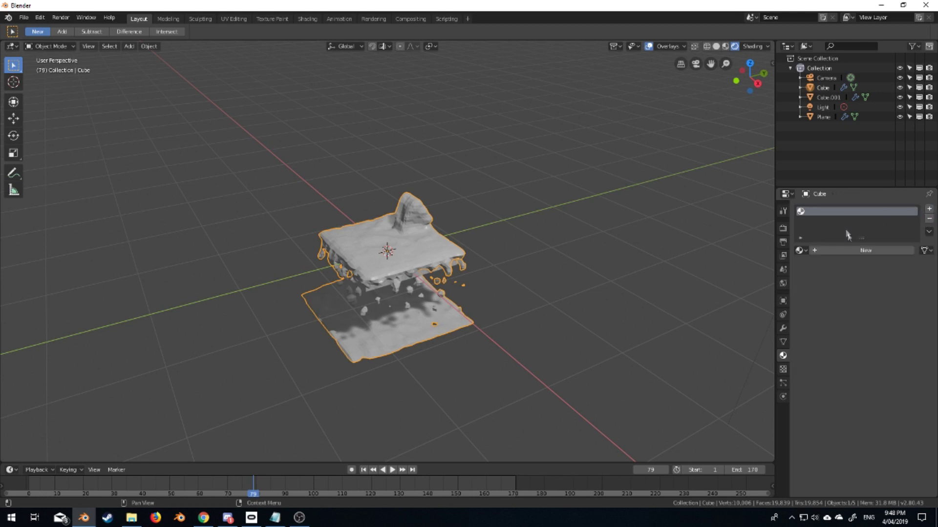
- Create a new material for the fluid named 'Water'
{"action": "left_click", "coordinate": [850, 252]}
{"action": "double_click", "coordinate": [843, 250]}
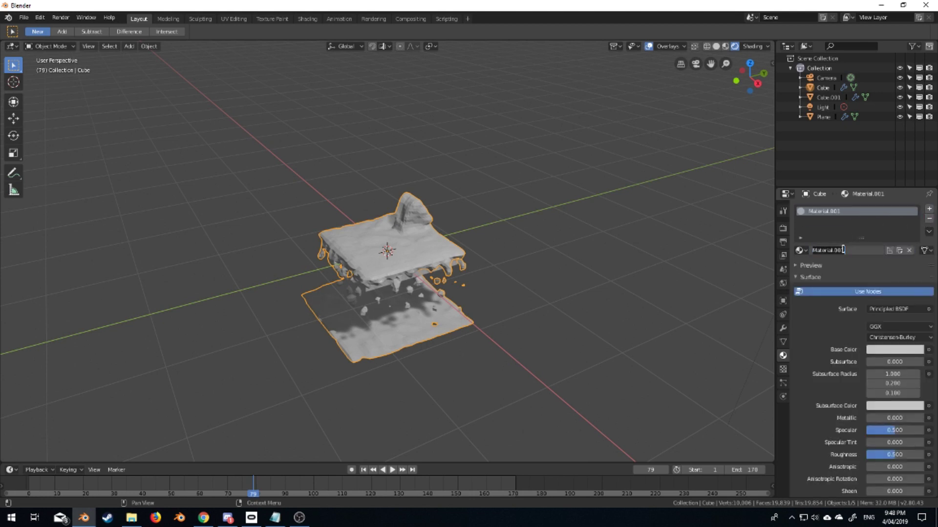
{"action": "key", "text": "ctrl+a"}
{"action": "type", "text": "Water"}
{"action": "key", "text": "Return"}
- Set the Water material's Roughness to 0, IOR to 1.333 and Transmission to 1
{"action": "scroll", "coordinate": [835, 328], "scroll_direction": "down", "scroll_amount": 8}
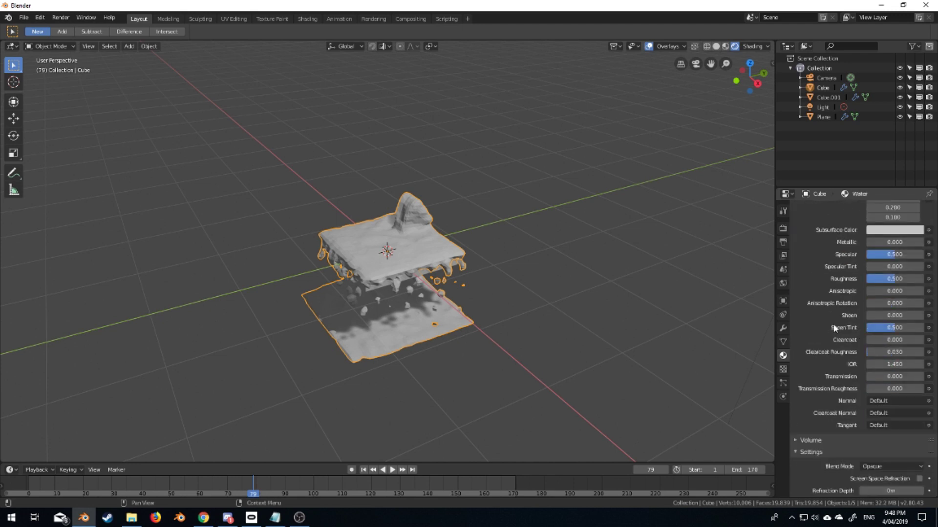
{"action": "left_click_drag", "start_coordinate": [885, 279], "coordinate": [859, 279]}
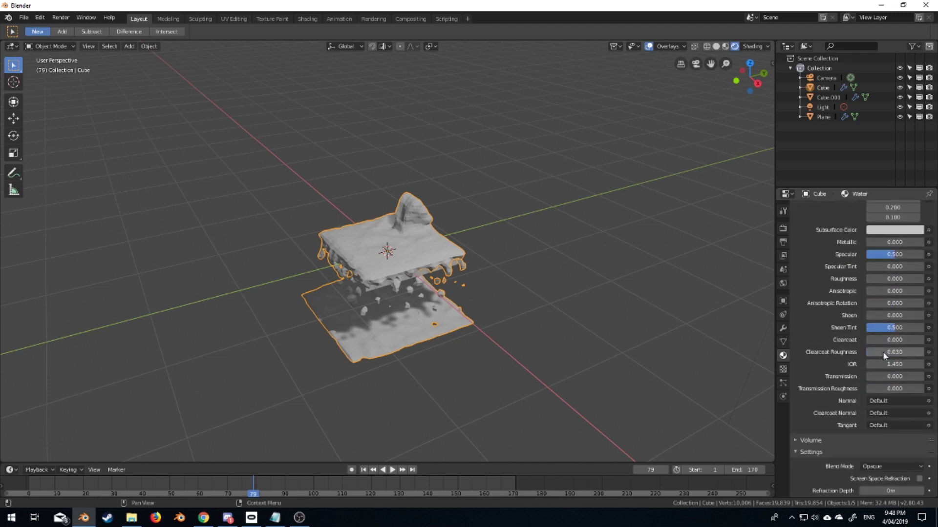
{"action": "left_click", "coordinate": [874, 364]}
{"action": "key", "text": "Return"}
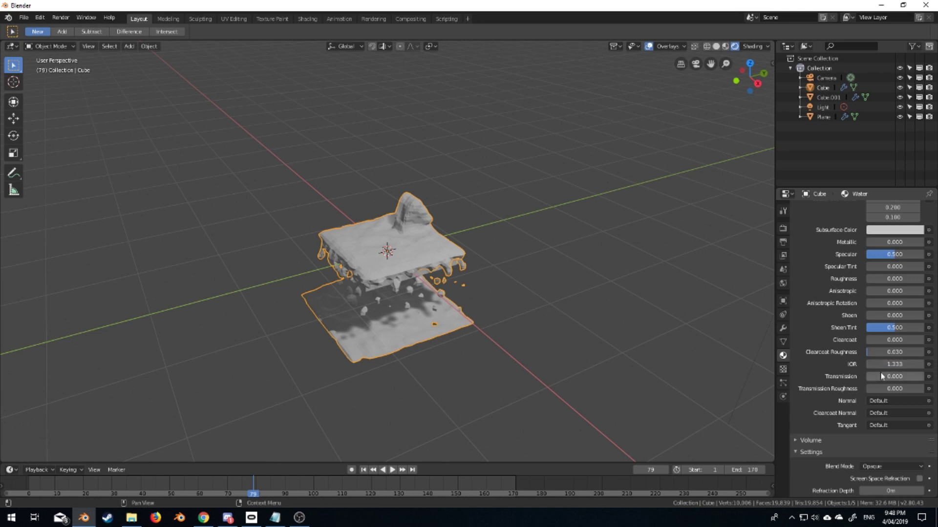
{"action": "left_click_drag", "start_coordinate": [881, 377], "coordinate": [925, 379]}
{"action": "scroll", "coordinate": [925, 380], "scroll_direction": "down", "scroll_amount": 2}
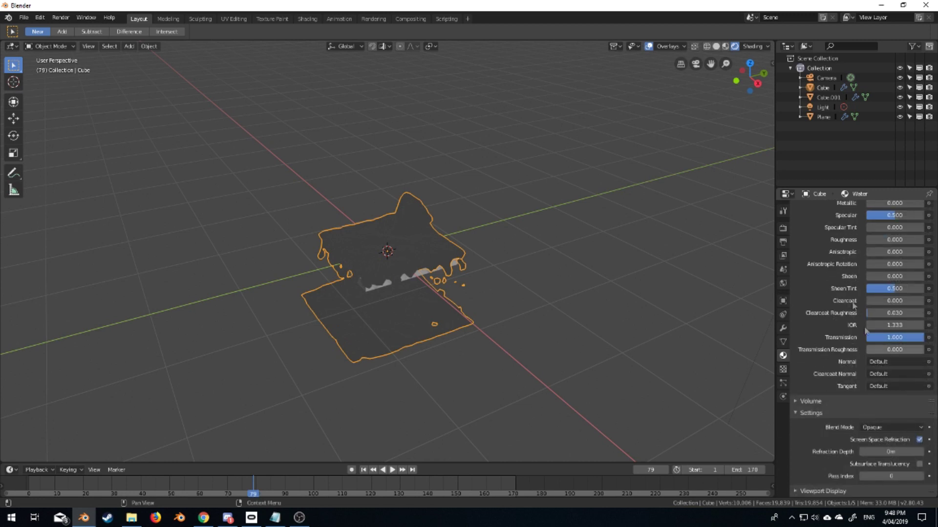
- Enable Screen Space Reflections with Refraction on and Half Res Trace off
{"action": "left_click", "coordinate": [783, 228]}
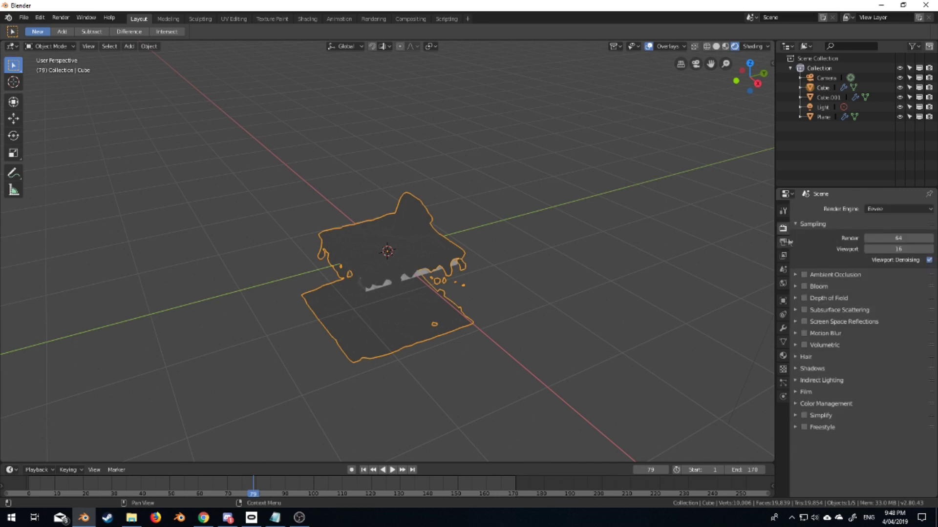
{"action": "left_click", "coordinate": [803, 321]}
{"action": "left_click", "coordinate": [796, 321]}
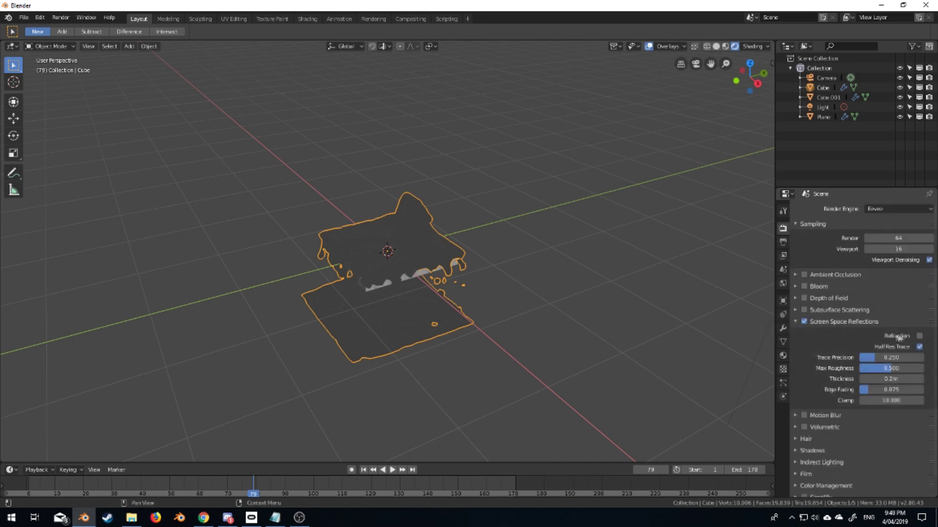
{"action": "left_click", "coordinate": [920, 336]}
{"action": "left_click", "coordinate": [920, 347]}
{"action": "scroll", "coordinate": [494, 278], "scroll_direction": "up", "scroll_amount": 5}
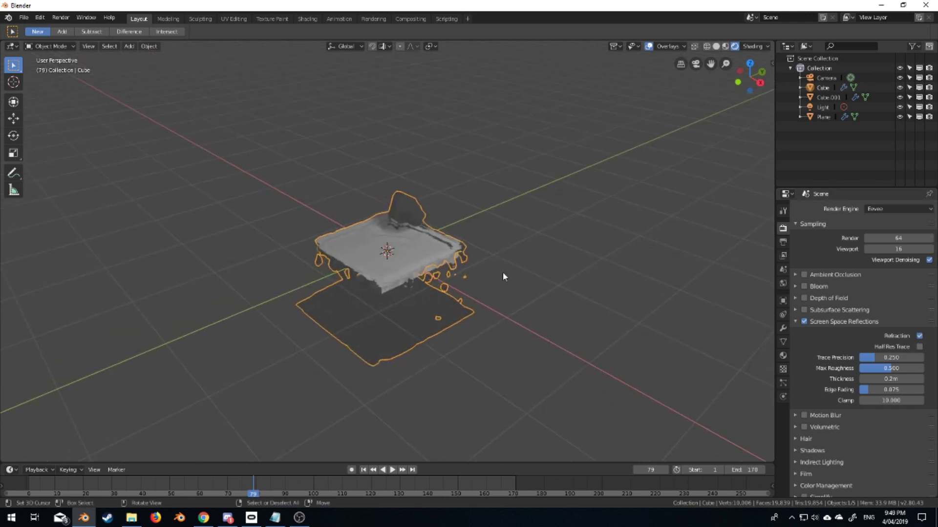
{"action": "middle_click_drag", "start_coordinate": [580, 258], "coordinate": [555, 250]}
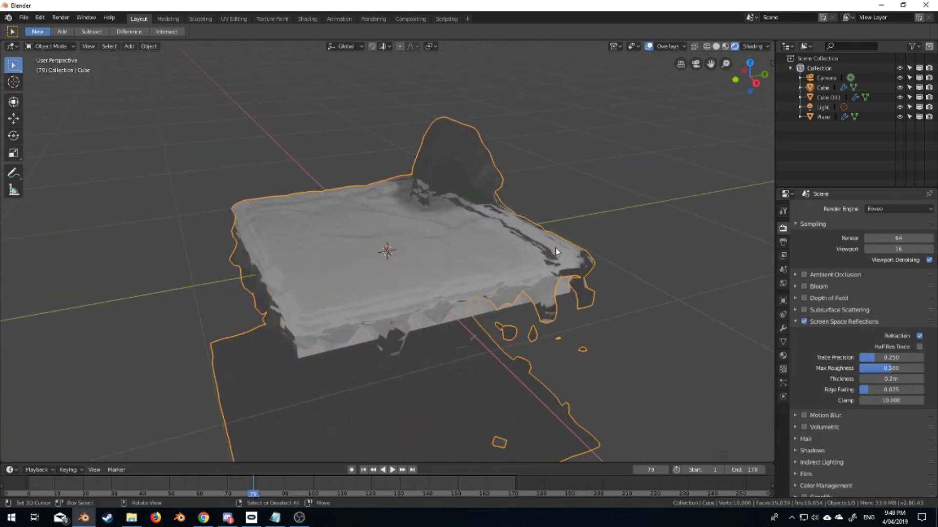
- Apply Shade Smooth to the water mesh via F3 search
{"action": "key", "text": "F3"}
{"action": "type", "text": "c"}
{"action": "key", "text": "BackSpace"}
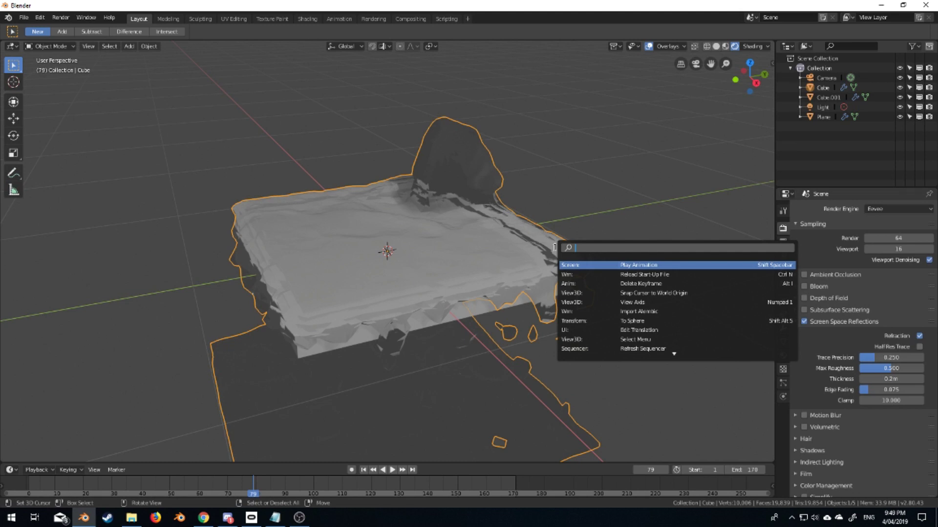
{"action": "type", "text": "shade smooth"}
{"action": "key", "text": "Return"}
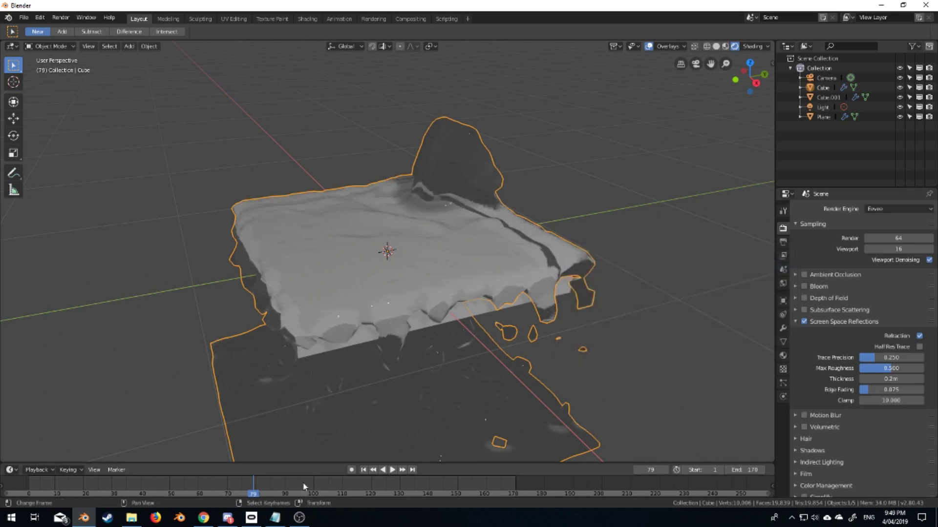
{"action": "scroll", "coordinate": [484, 245], "scroll_direction": "down", "scroll_amount": 6}
{"action": "middle_click_drag", "start_coordinate": [484, 245], "coordinate": [502, 209]}
- Change the scene's Light to a Sun lamp
{"action": "scroll", "coordinate": [503, 209], "scroll_direction": "down", "scroll_amount": 4}
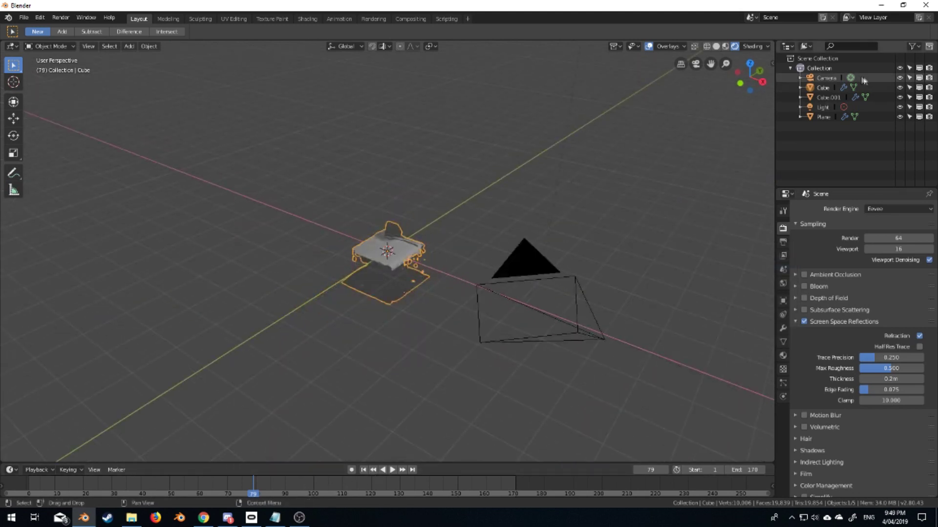
{"action": "left_click", "coordinate": [825, 107]}
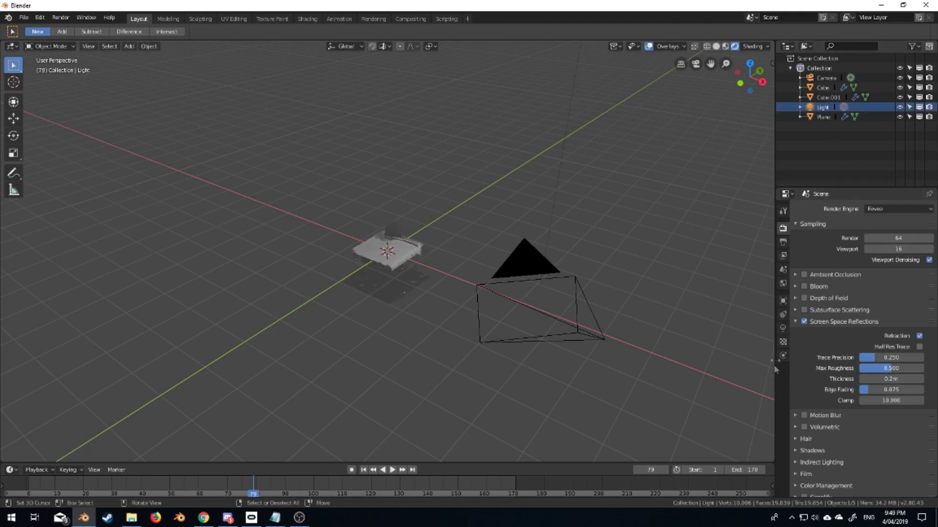
{"action": "left_click", "coordinate": [783, 329]}
{"action": "left_click", "coordinate": [853, 250]}
- Replay the fluid animation from frame 1
{"action": "middle_click_drag", "start_coordinate": [478, 293], "coordinate": [520, 308]}
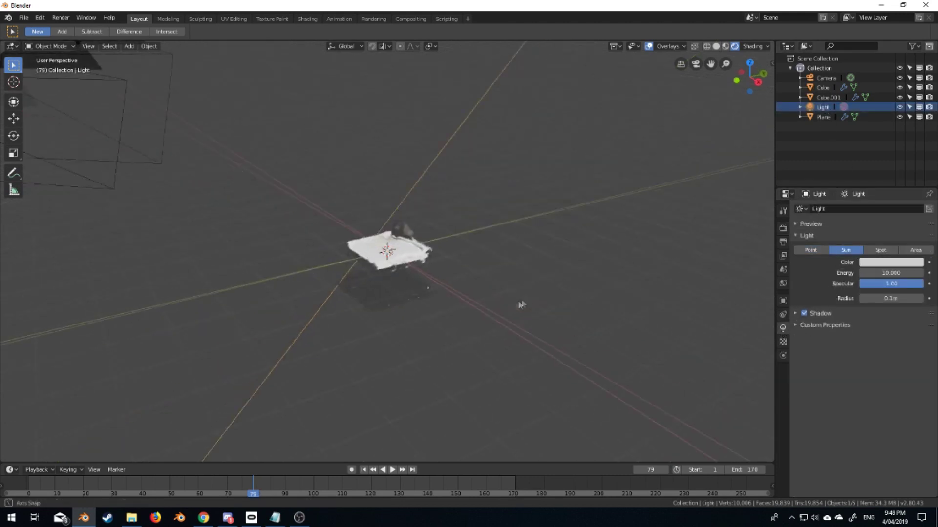
{"action": "scroll", "coordinate": [519, 308], "scroll_direction": "up", "scroll_amount": 5}
{"action": "left_click", "coordinate": [362, 470]}
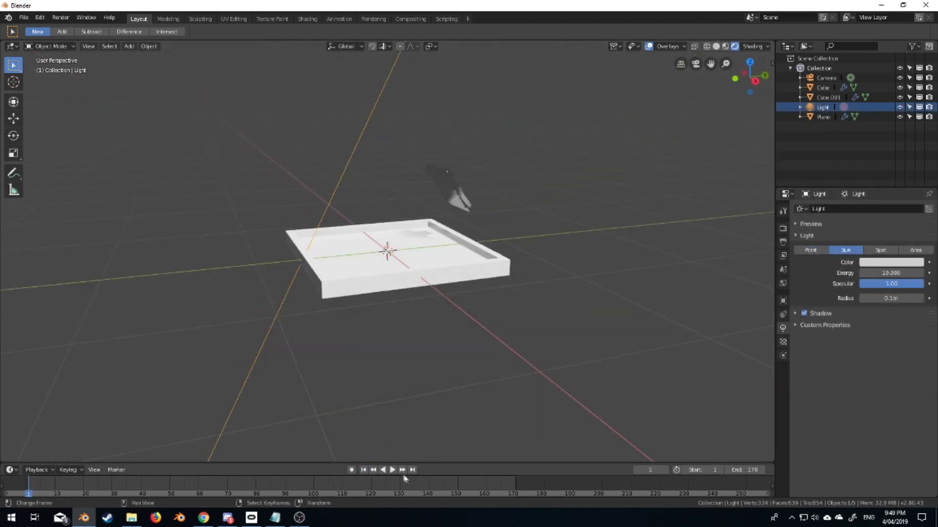
{"action": "left_click", "coordinate": [392, 470]}
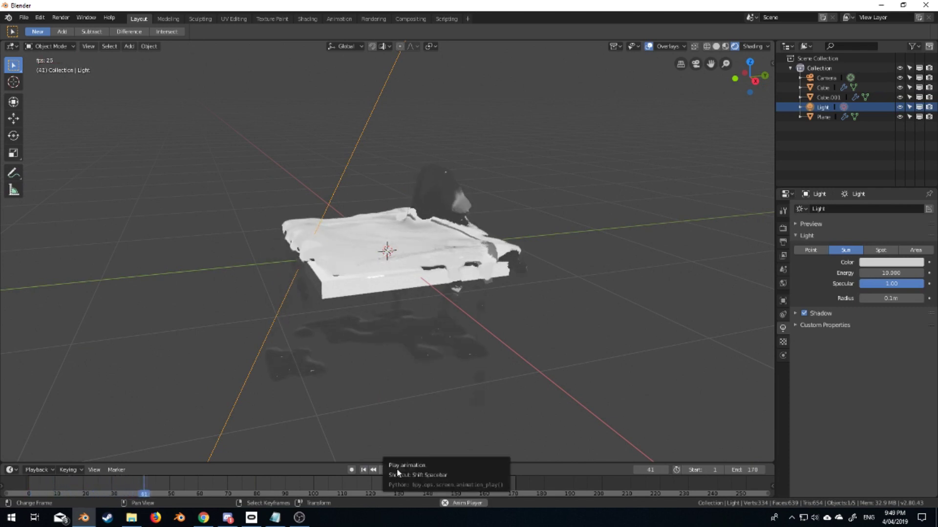